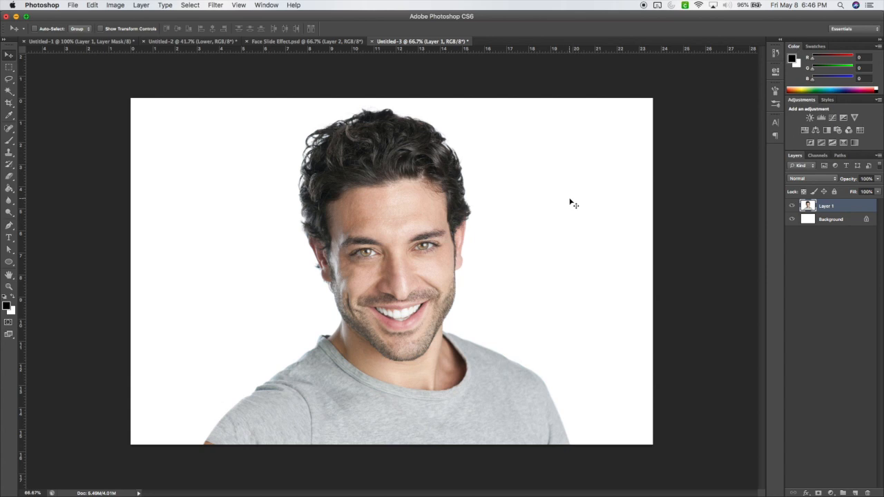
Step: Select the whole man, including hair, ears and shirt, with the Quick Selection tool at brush size 125
click(8, 93)
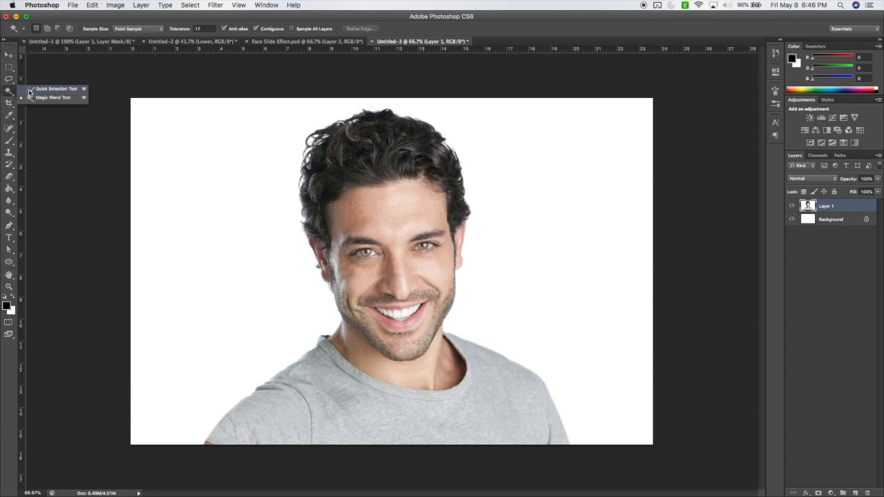
click(29, 91)
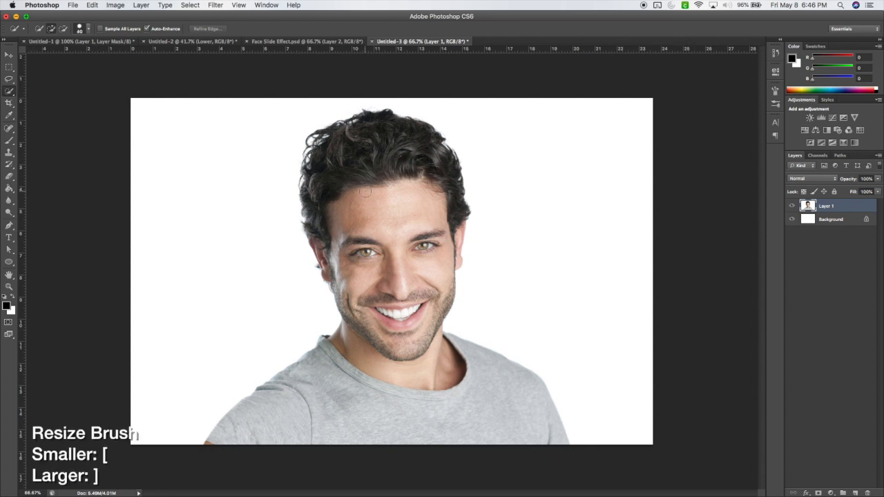
key(bracketright)
key(bracketright)
key(bracketright)
key(bracketright)
key(bracketright)
mouse_move(379, 174)
mouse_down()
mouse_move(401, 360)
mouse_move(414, 387)
mouse_up()
drag(286, 429, 289, 429)
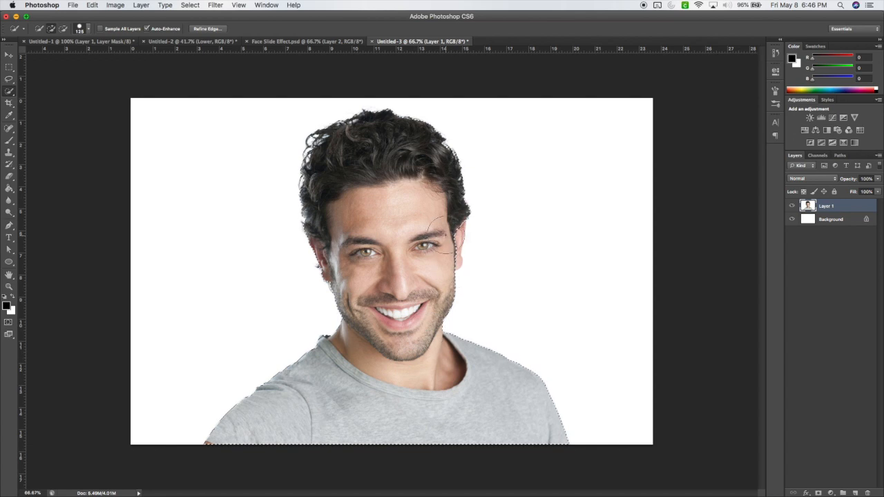
drag(447, 235, 445, 245)
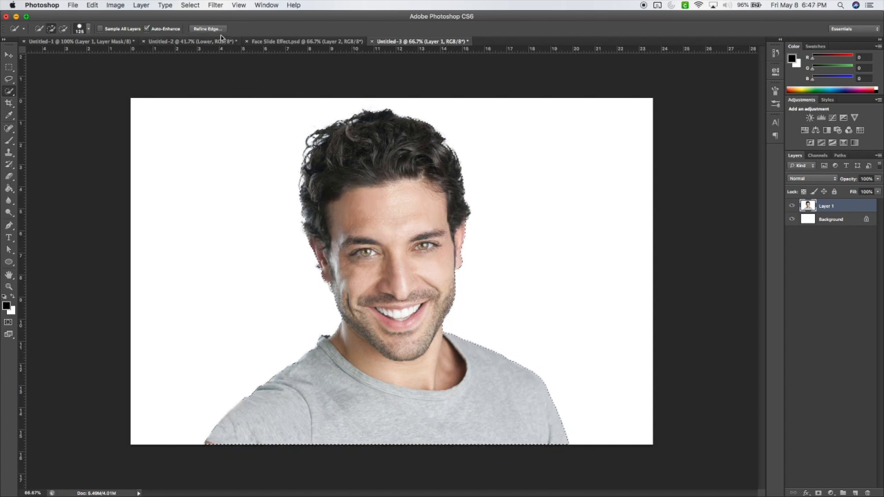
Step: Refine the selection edge in Overlay view by brushing along the hair and ear outline at size 45, keeping the output as a selection
click(205, 28)
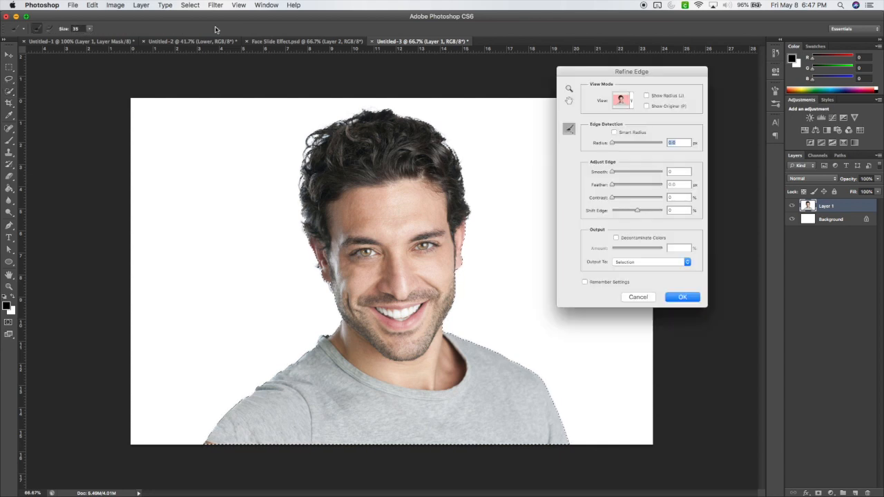
click(629, 104)
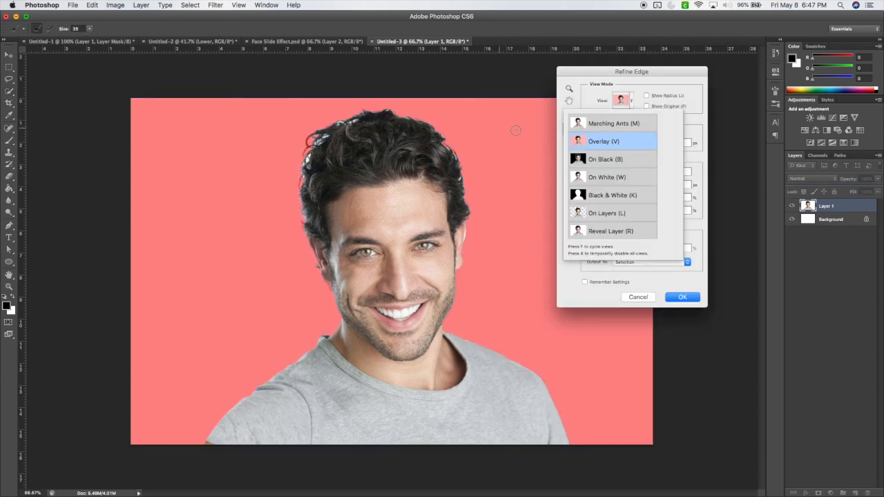
click(596, 103)
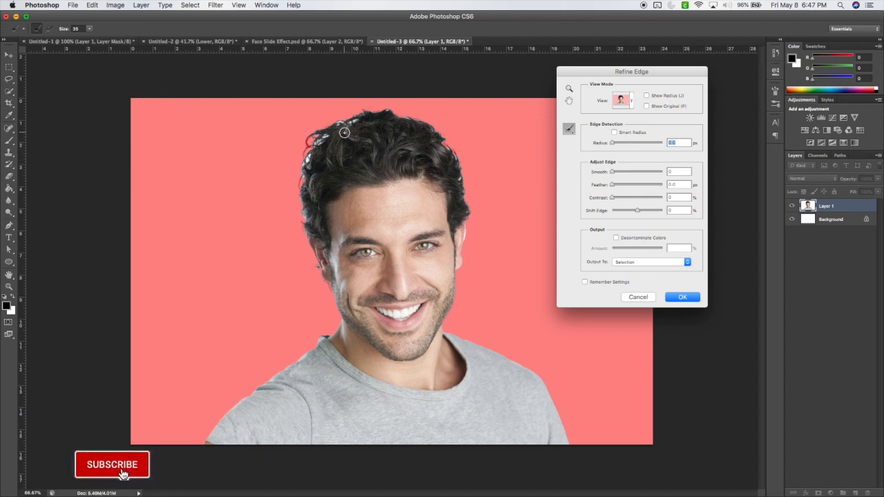
key(bracketright)
key(bracketright)
drag(308, 173, 329, 302)
mouse_move(348, 123)
mouse_down()
mouse_move(335, 129)
mouse_move(384, 113)
mouse_move(424, 120)
mouse_move(462, 183)
mouse_move(462, 278)
mouse_up()
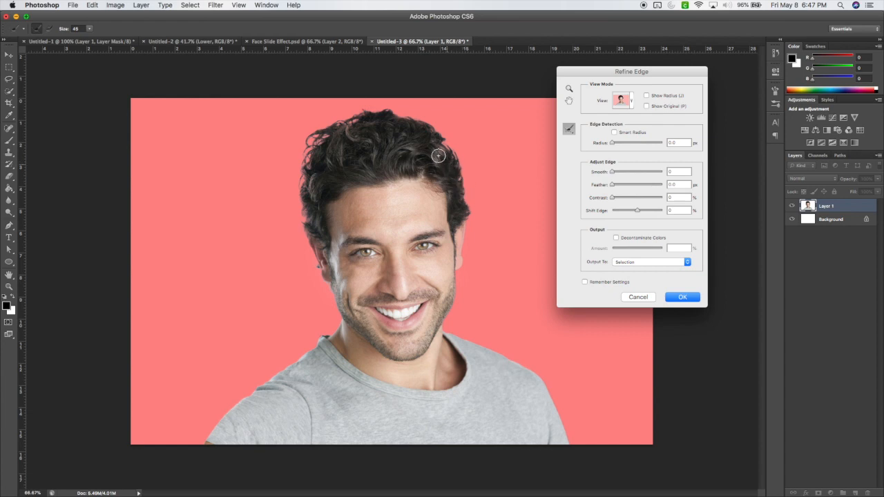
click(688, 299)
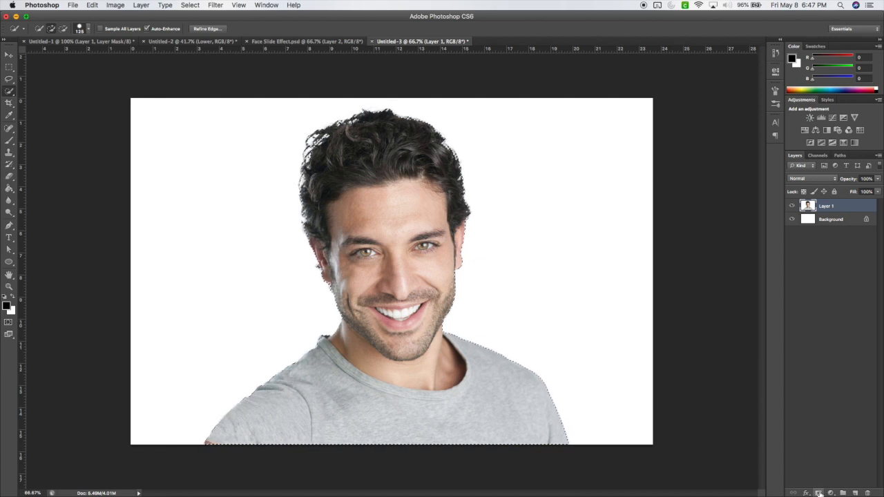
Step: Add a layer mask to Layer 1 from the selection and duplicate the masked layer as "Main Layer"
click(819, 493)
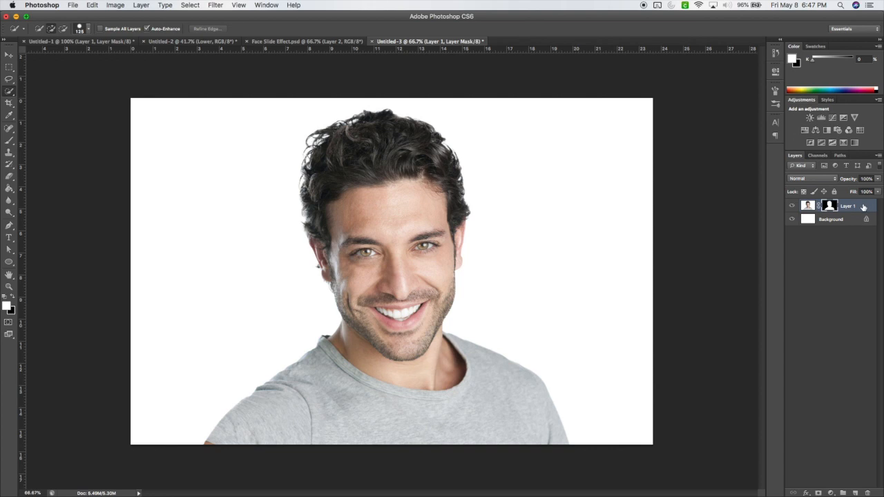
right_click(864, 208)
click(819, 229)
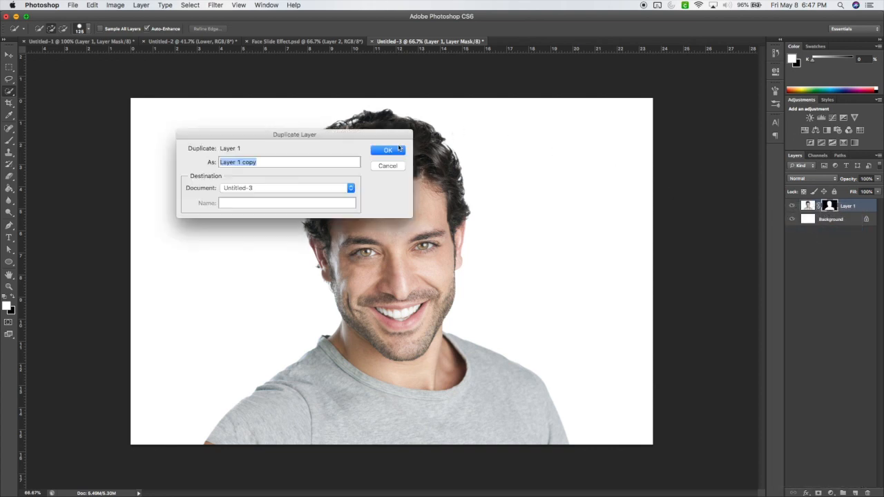
text(M)
click(401, 151)
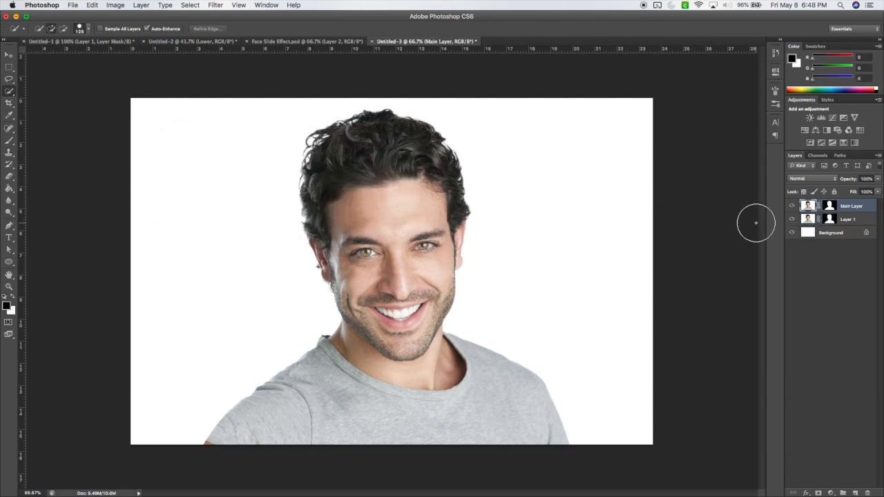
Step: Hide Layer 1 and apply the layer mask on Main Layer, checking the cutout without the Background
click(792, 220)
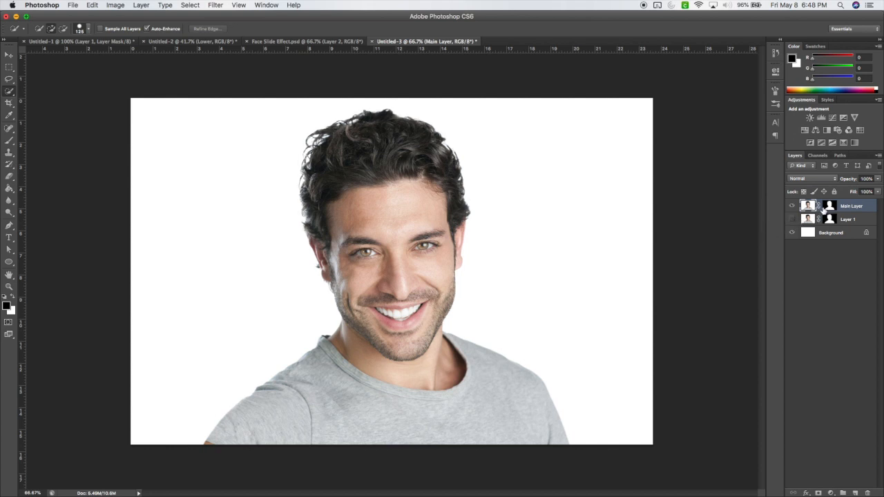
right_click(830, 207)
click(810, 223)
click(792, 233)
click(793, 232)
click(793, 233)
click(792, 233)
Step: Select a rectangular strip across the forehead on Main Layer and cut it to a new layer
click(10, 69)
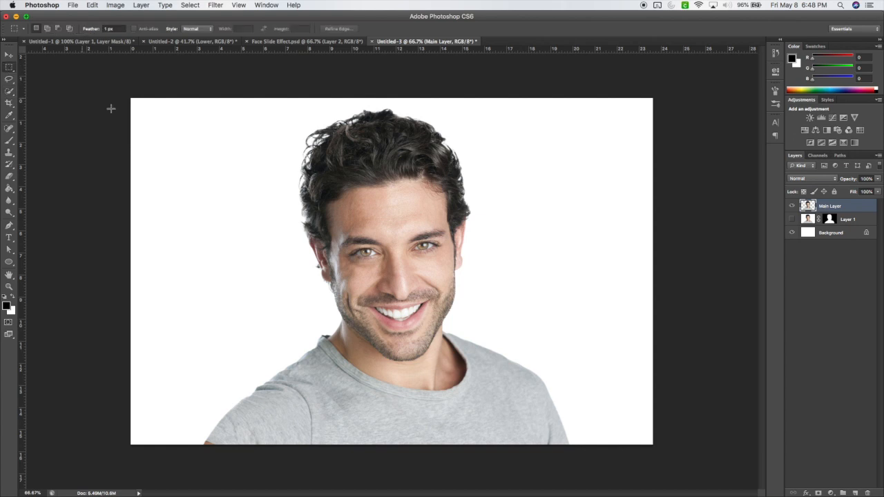
drag(265, 165, 523, 222)
click(249, 184)
drag(260, 174, 507, 224)
right_click(409, 201)
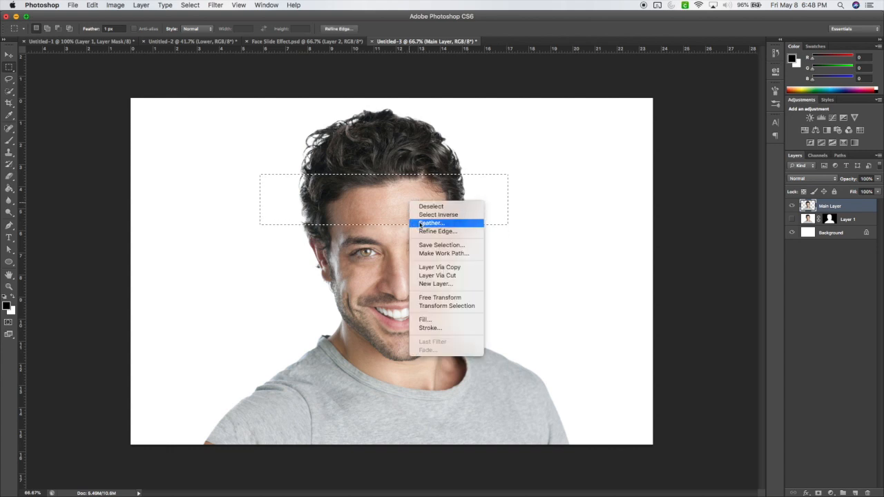
click(450, 276)
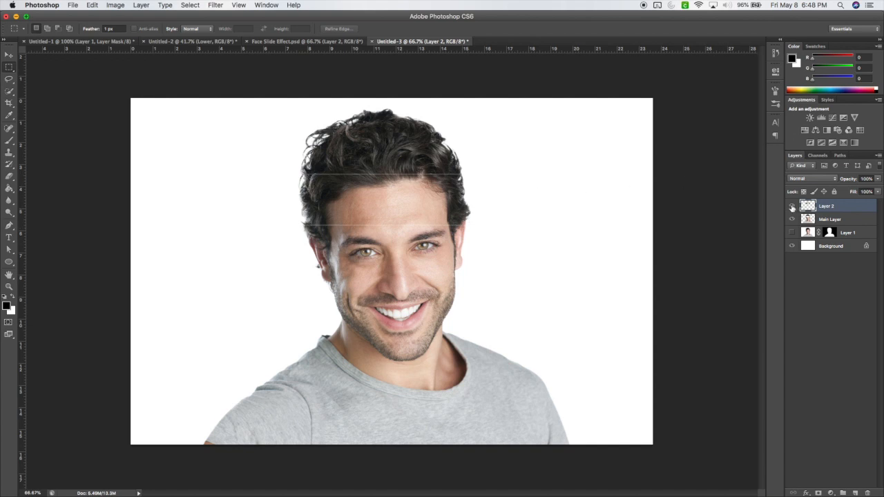
click(793, 207)
click(793, 207)
click(793, 208)
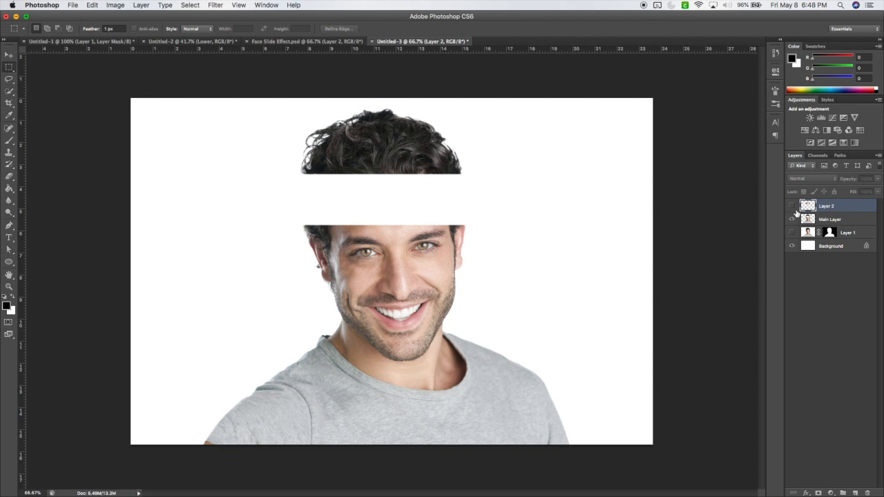
click(792, 207)
Step: Rename the new strip layer as "Forehead"
double_click(827, 207)
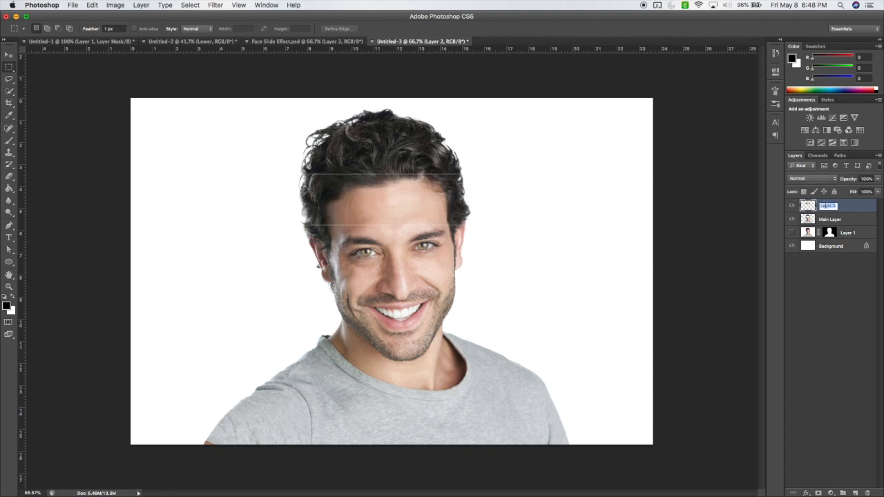
key(BackSpace)
key(Return)
Step: Cut a rectangular strip across the nose from Main Layer to a new layer and name it "Nose"
click(846, 220)
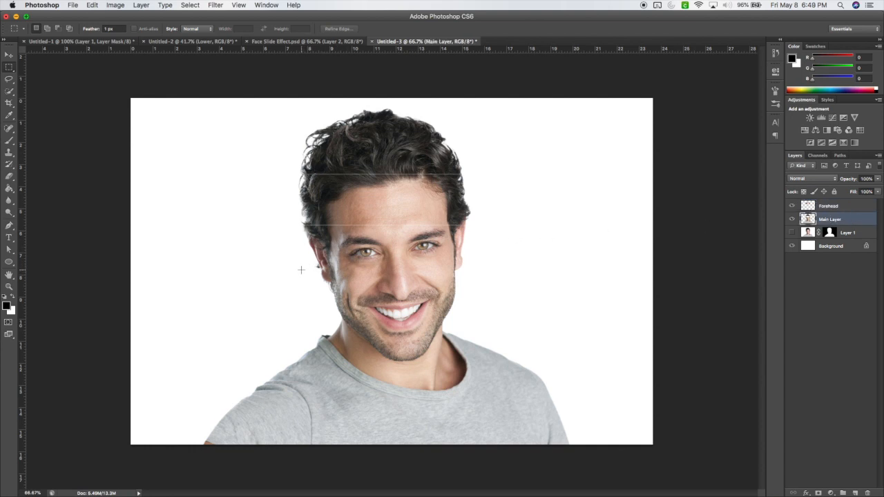
drag(300, 264, 505, 300)
right_click(416, 272)
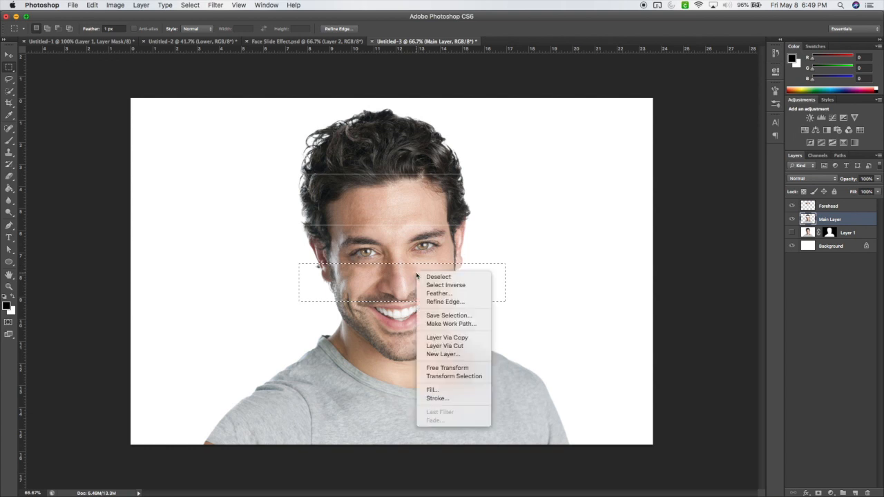
click(469, 346)
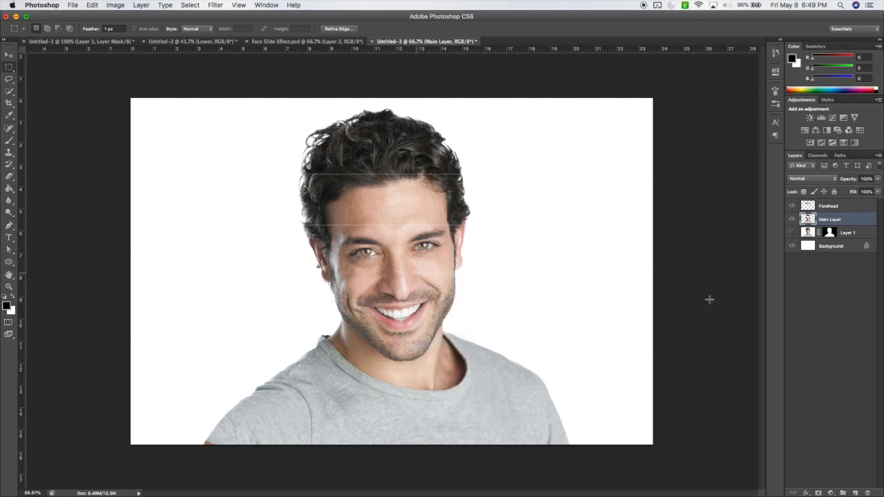
double_click(827, 219)
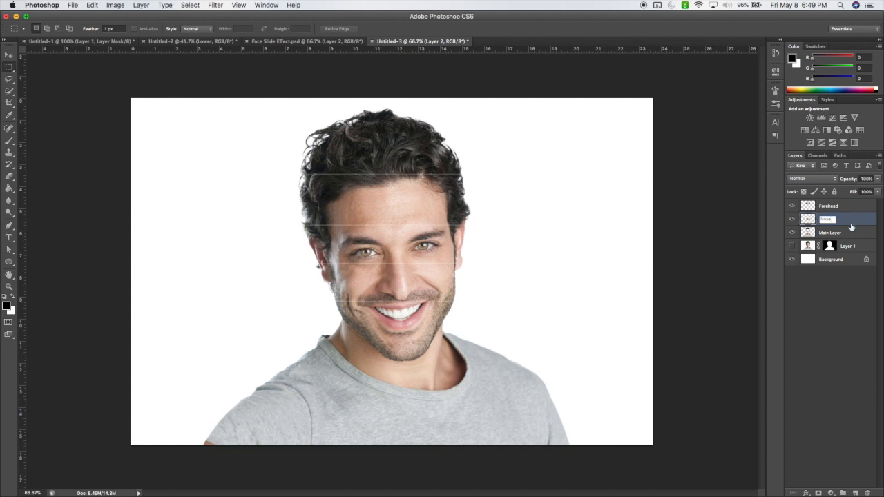
key(Return)
Step: Move the Forehead strip about 3.3 in horizontally to the right and slide the Nose strip horizontally to the left
click(839, 207)
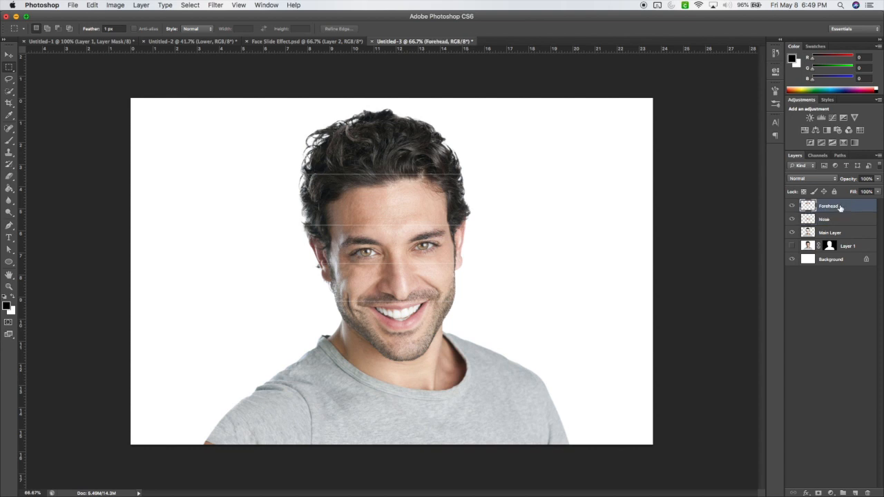
click(9, 55)
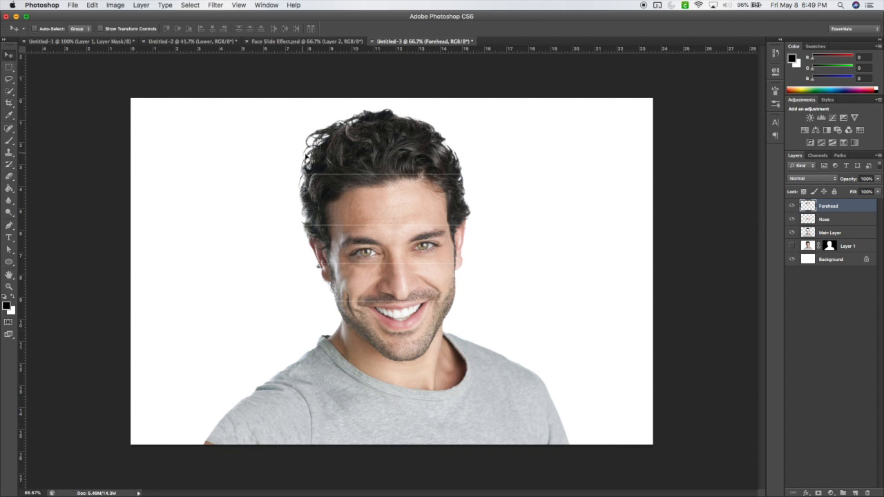
drag(403, 209, 477, 213)
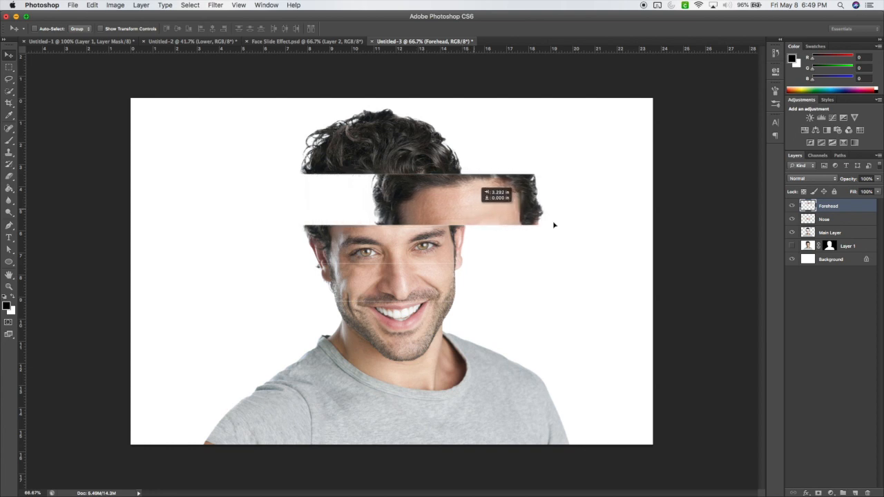
click(850, 220)
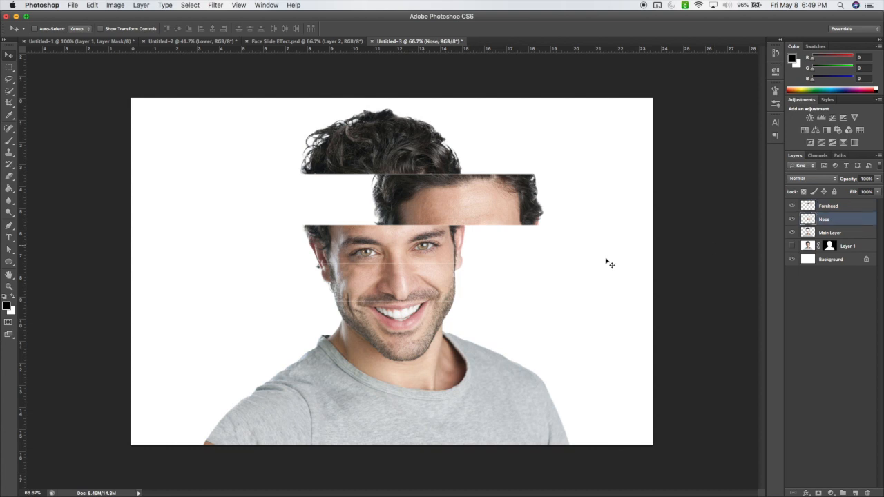
drag(425, 283, 368, 286)
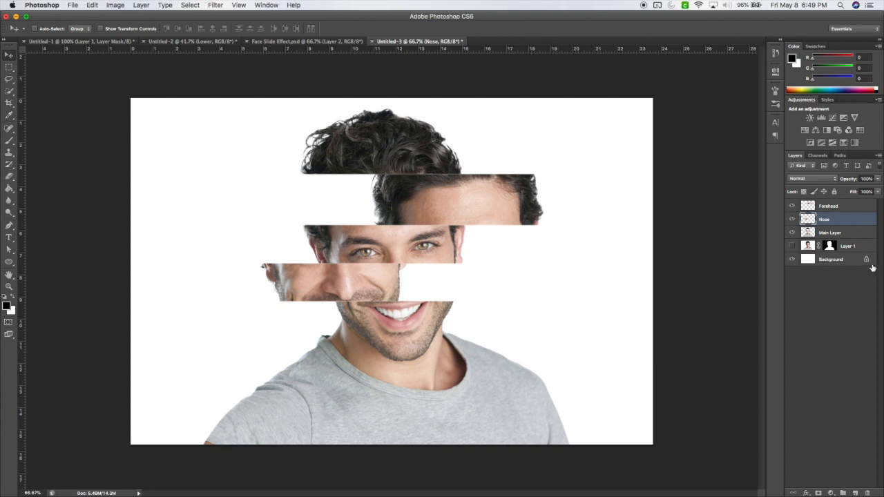
Step: Select the hair piece at the top of the head on Main Layer with a rectangular marquee about 10.3 by 3.4 in
click(847, 238)
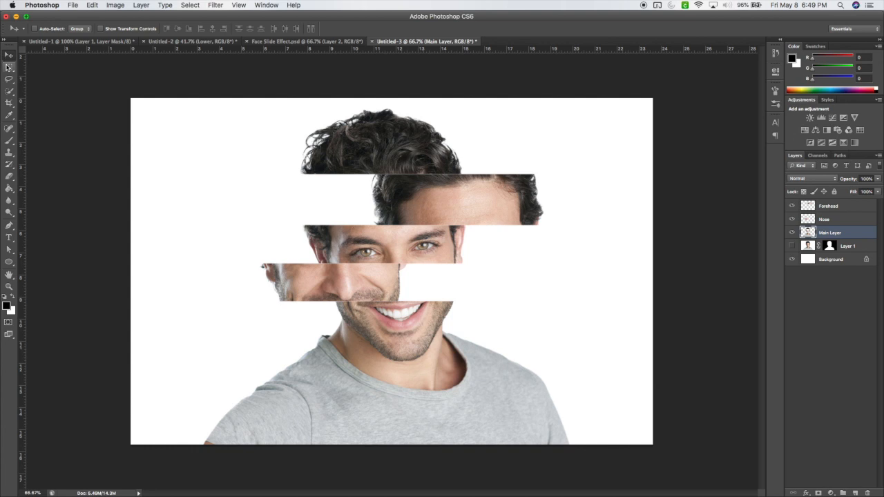
click(9, 68)
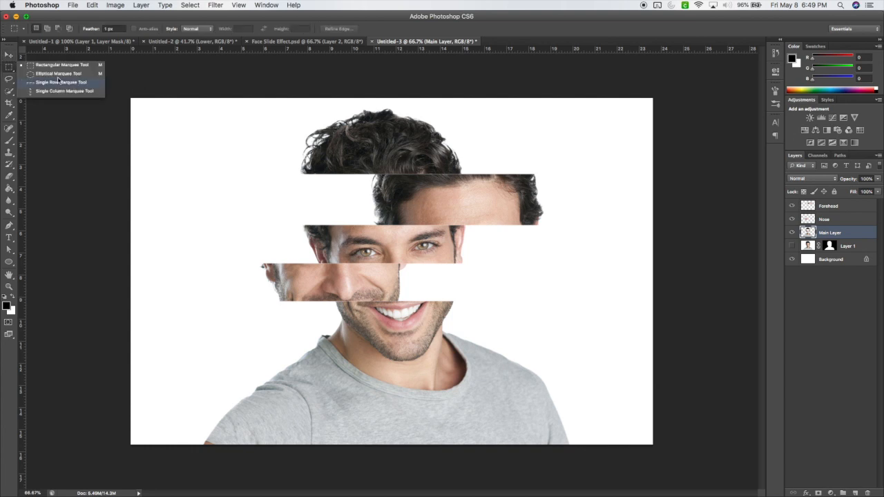
click(61, 65)
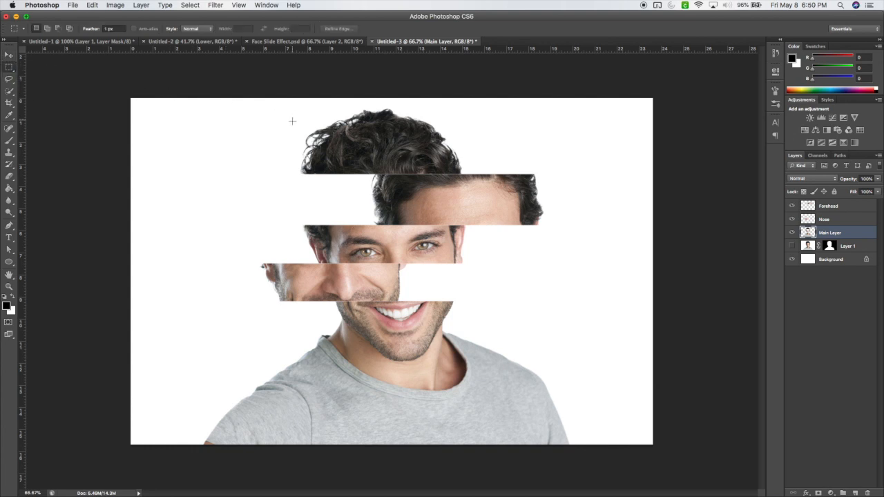
drag(396, 143, 500, 181)
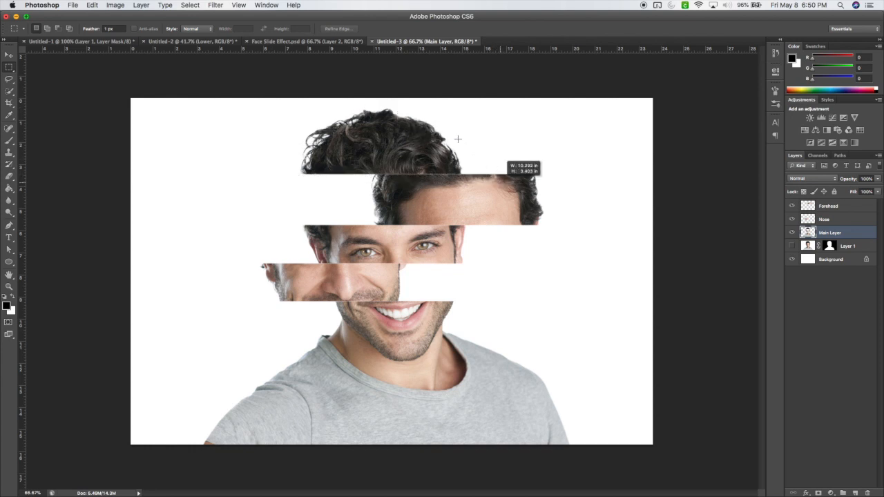
drag(458, 139, 461, 144)
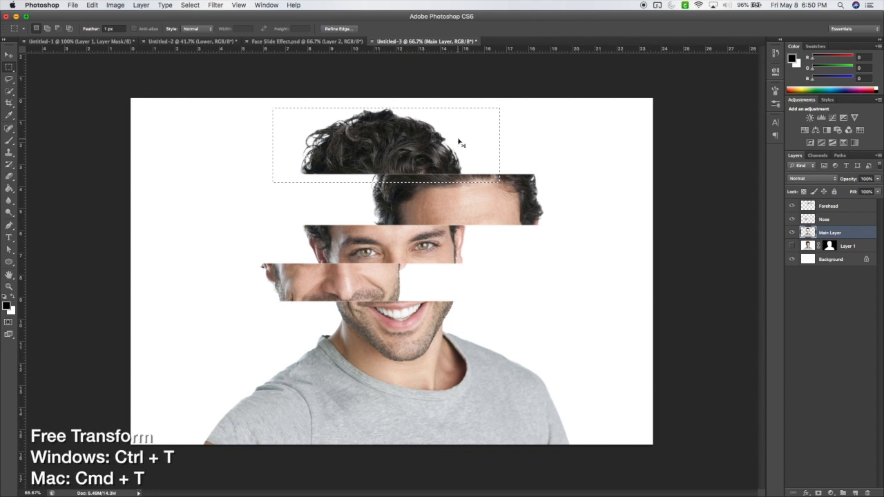
Step: Rotate the selected hair piece about 21° counterclockwise, shift it about 0.76 in to the left, nudge it slightly down and deselect it
key(super+t)
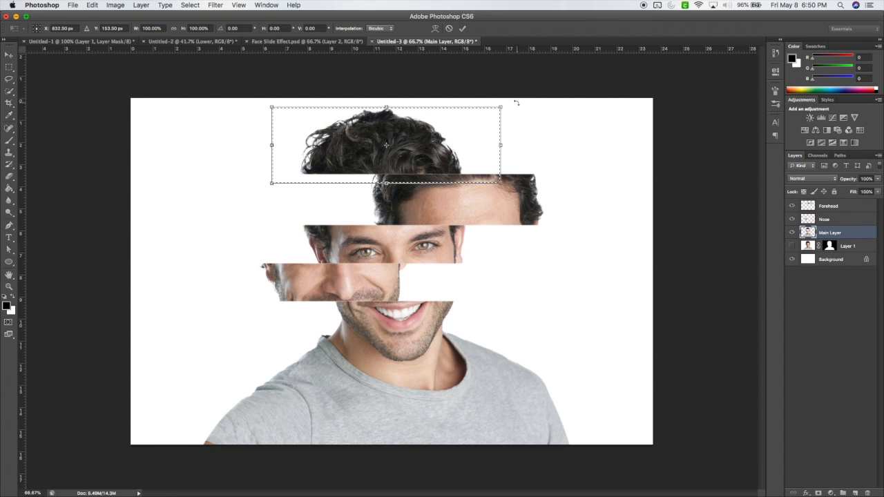
drag(511, 97, 484, 70)
drag(424, 150, 408, 151)
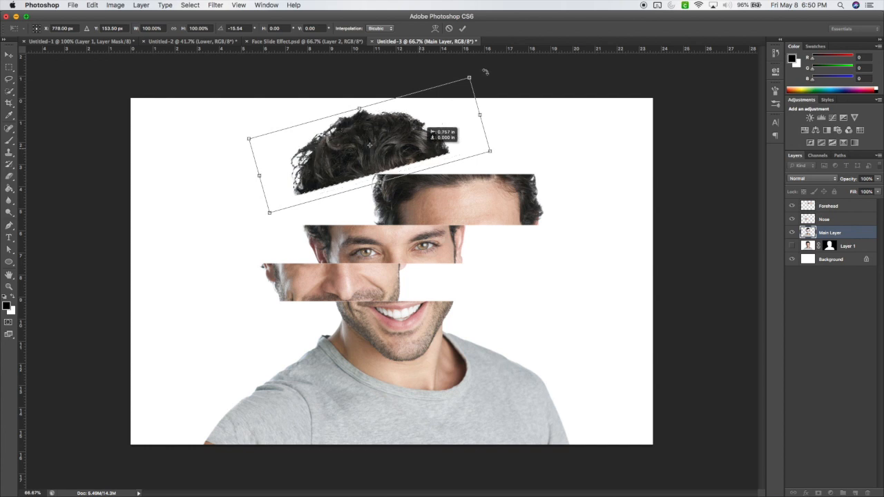
drag(478, 69, 472, 64)
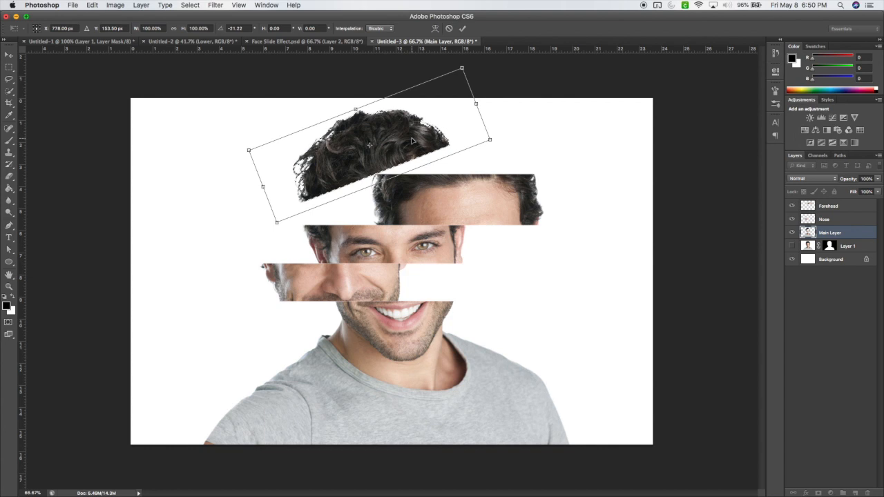
key(Down)
key(Down)
key(Down)
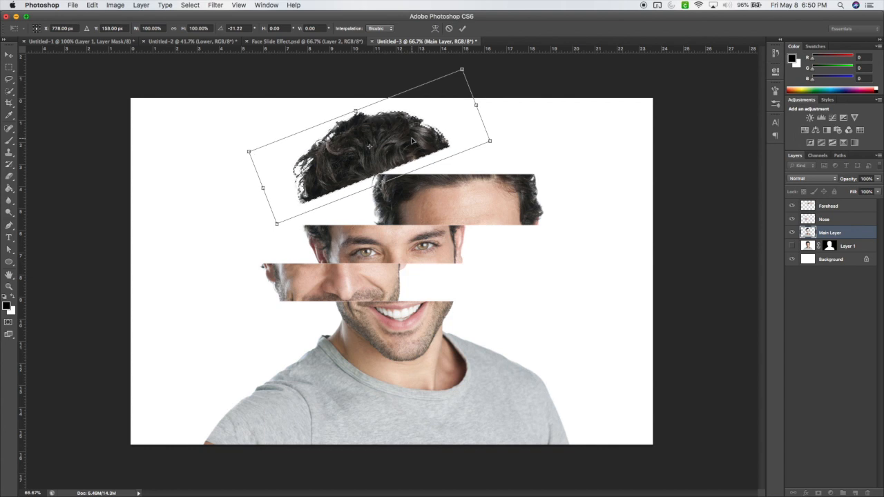
key(Return)
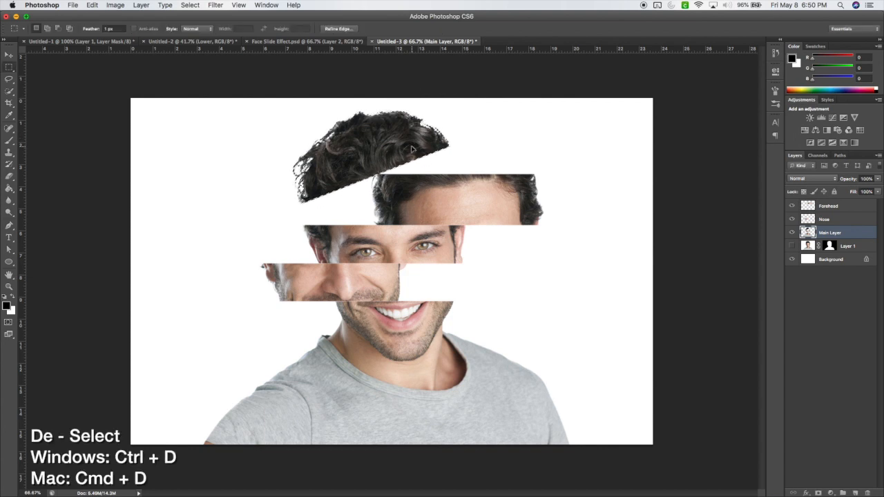
key(super+d)
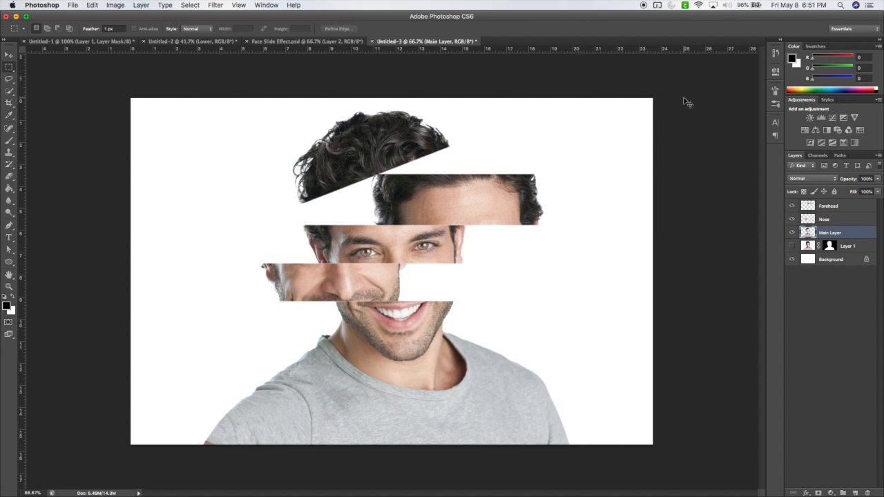
Step: Paste the hand image as a layer above Forehead and remove its white background using the Magic Wand
key(super+v)
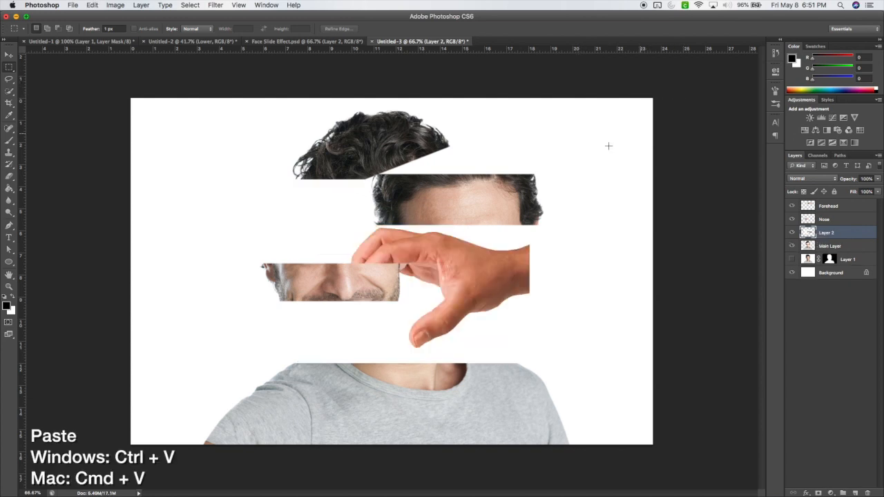
drag(848, 235, 846, 208)
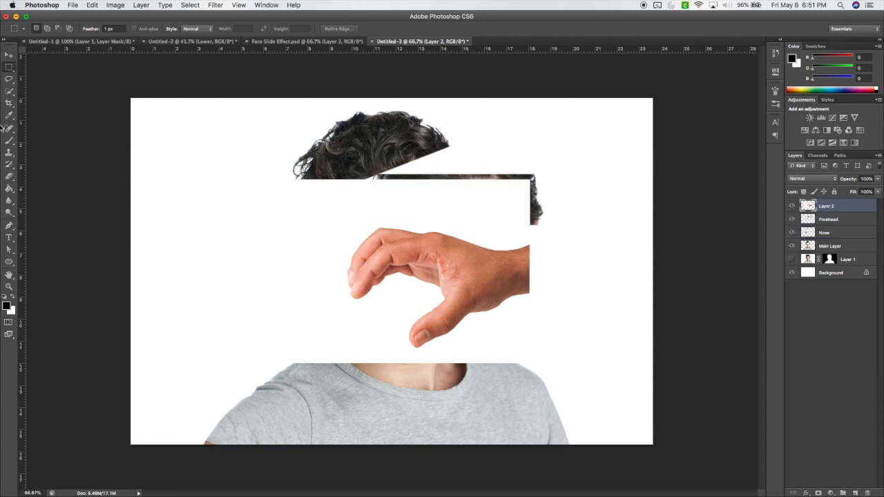
click(10, 92)
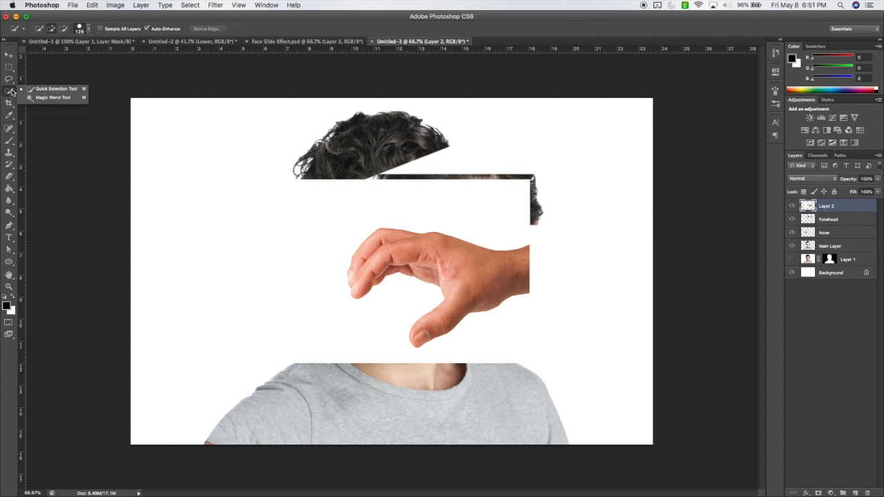
click(47, 98)
click(330, 219)
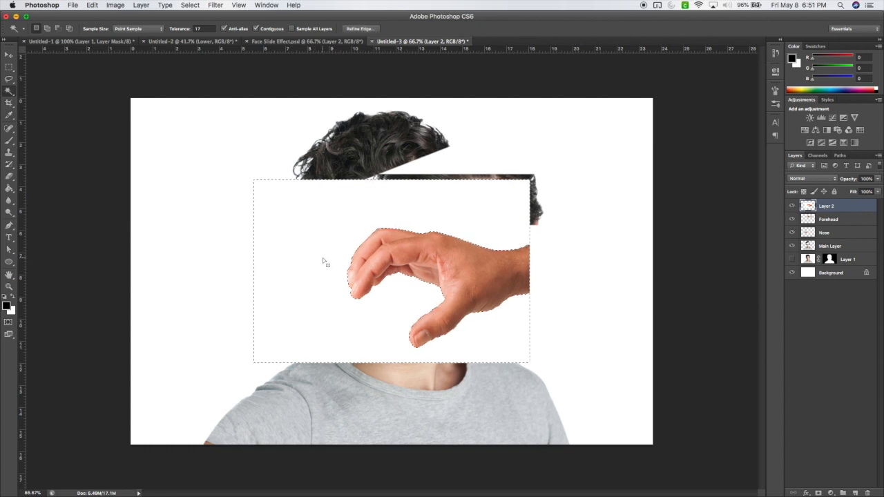
key(Delete)
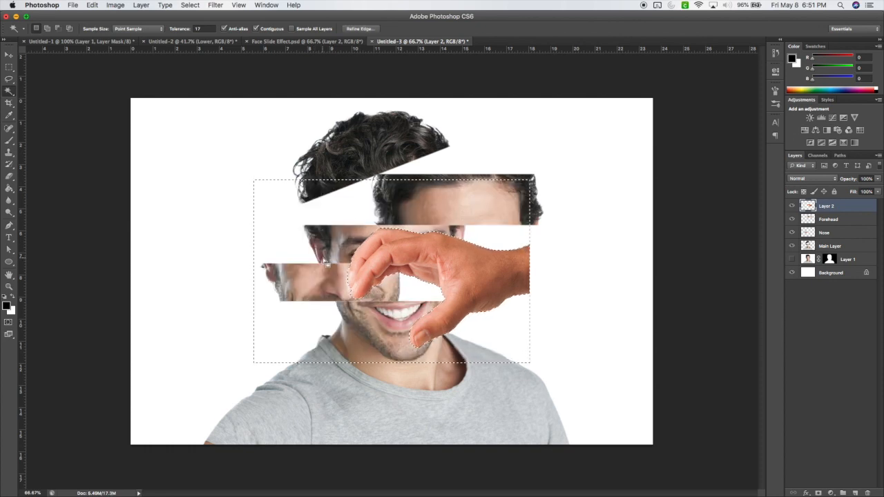
key(super+d)
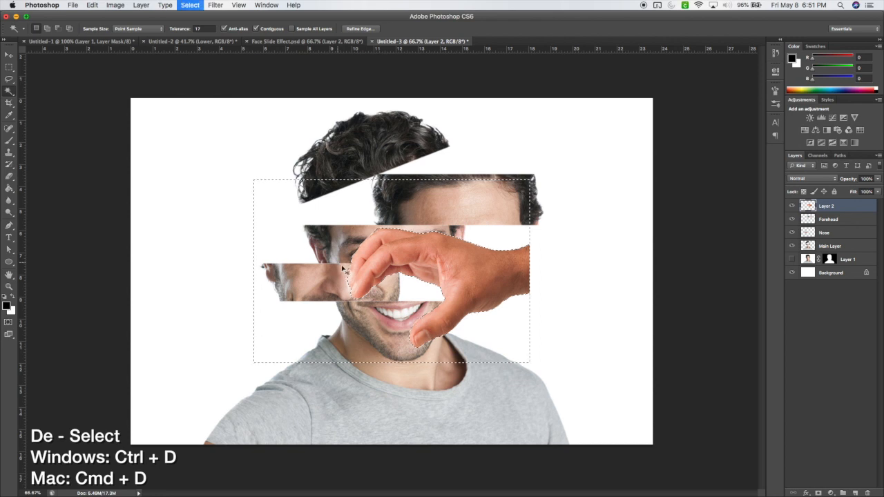
Step: Rotate the hand about 27° clockwise, scale it down and place it so the fingers grip the Forehead strip's right end
click(10, 55)
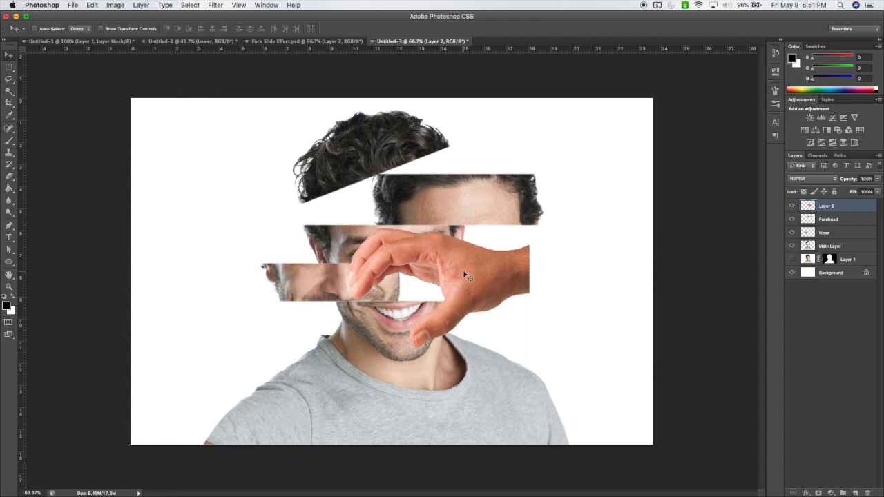
key(super+t)
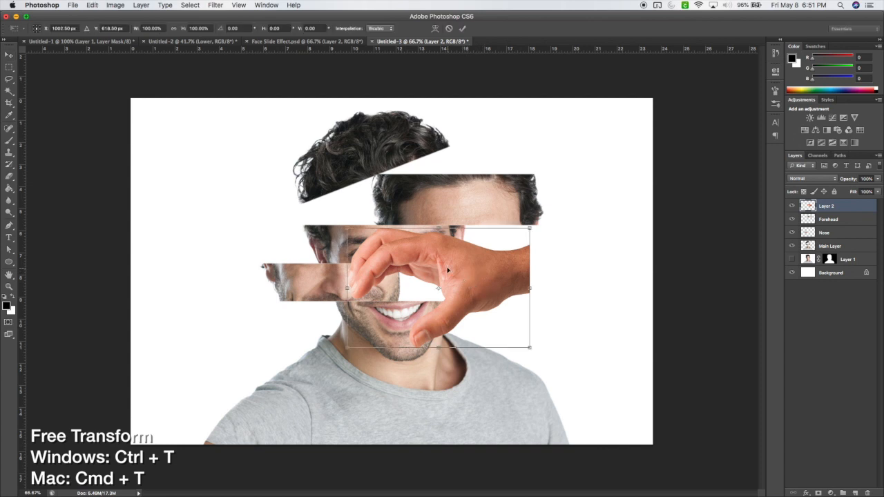
drag(477, 244, 600, 181)
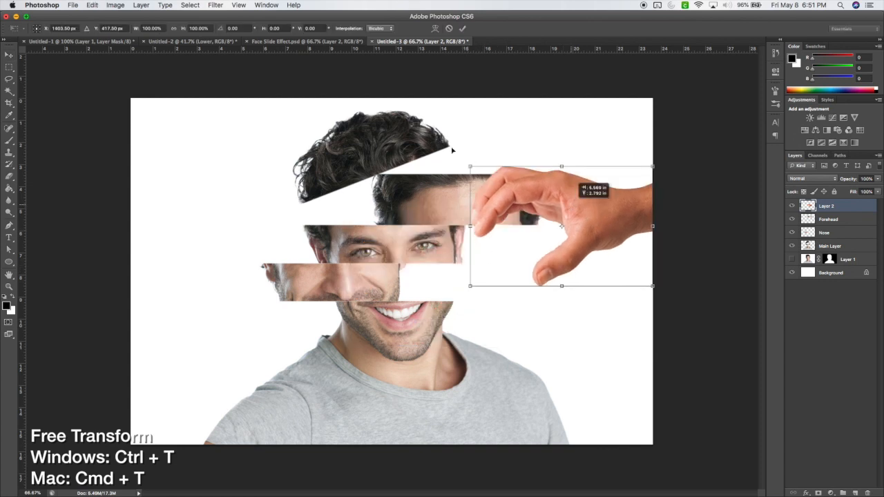
drag(492, 141, 548, 152)
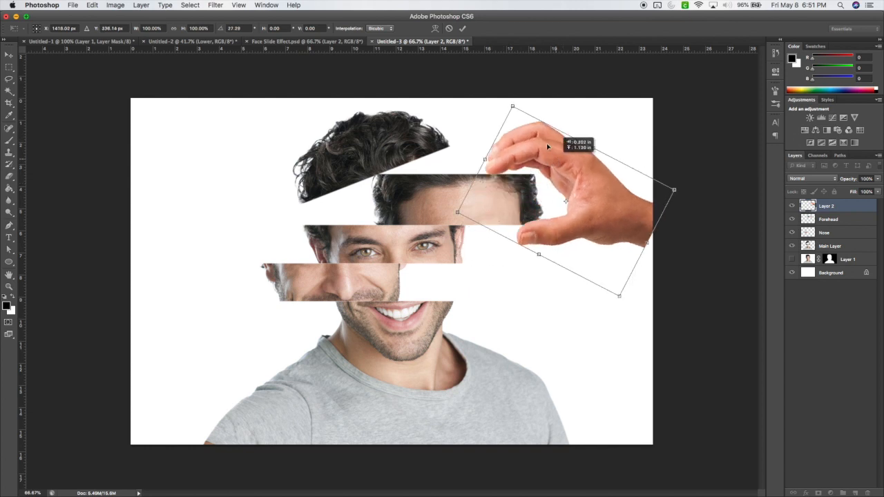
drag(513, 107, 546, 149)
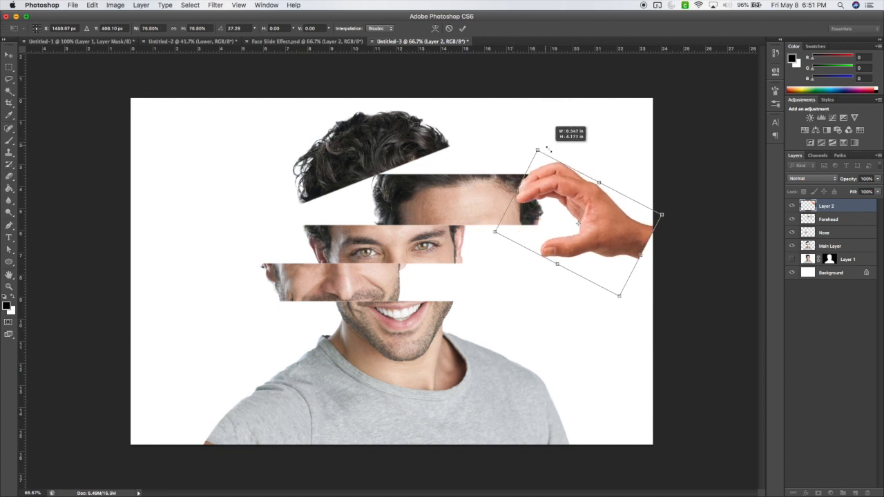
drag(545, 185, 518, 170)
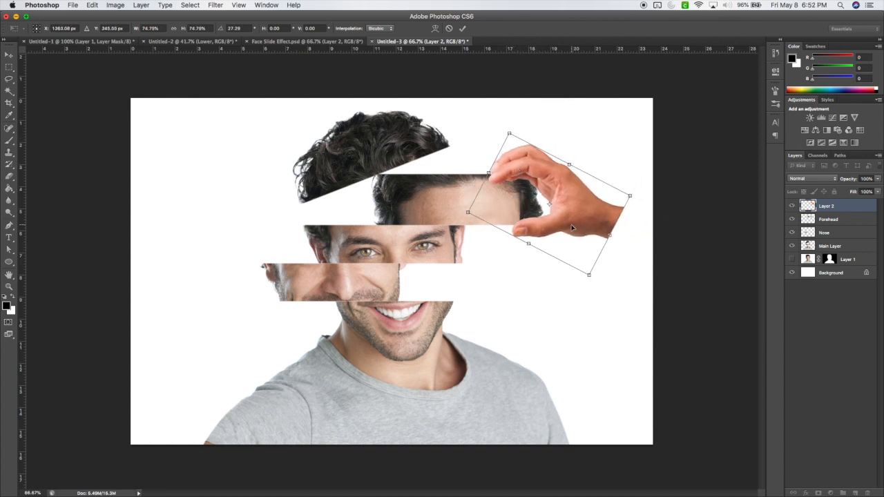
drag(594, 279, 582, 265)
key(Return)
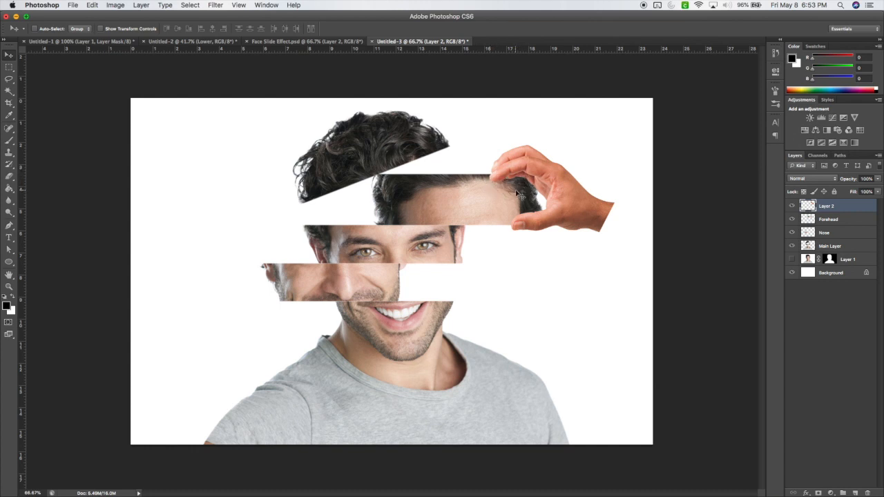
Step: Add a layer mask to the hand layer and load the Forehead strip's outline as a selection
scroll(521, 192, up, 10)
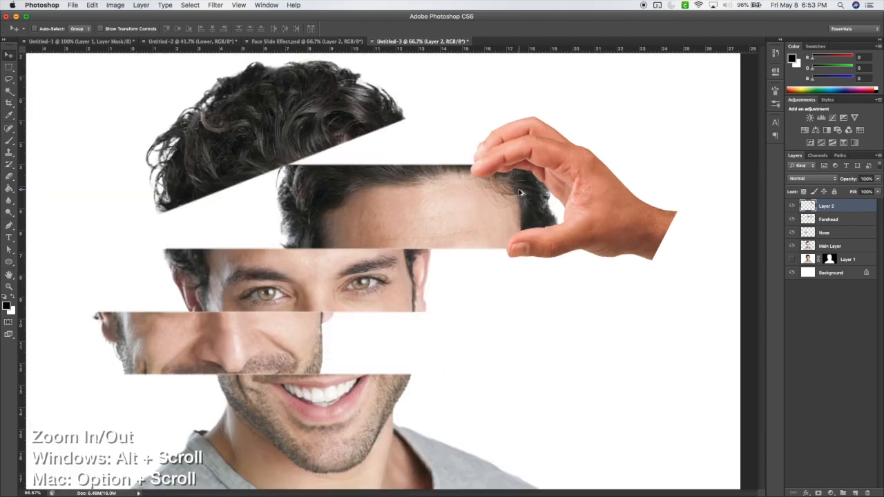
scroll(515, 170, down, 2)
scroll(515, 170, down, 5)
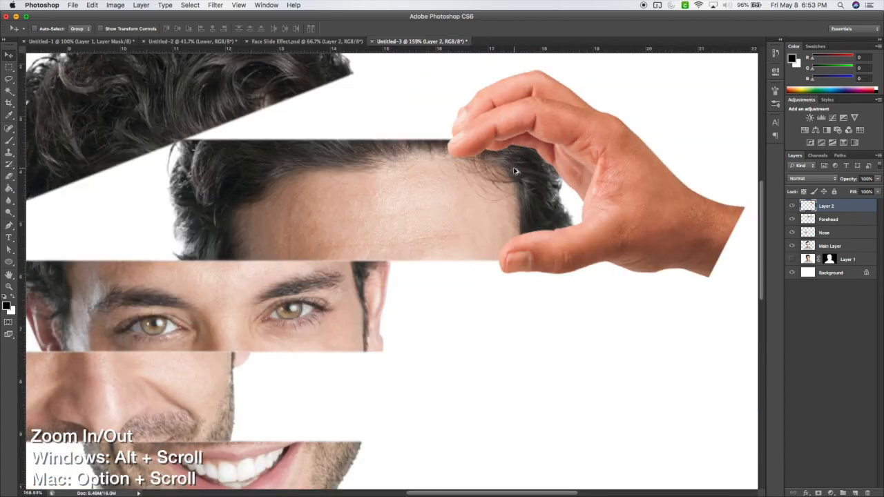
scroll(573, 176, up, 4)
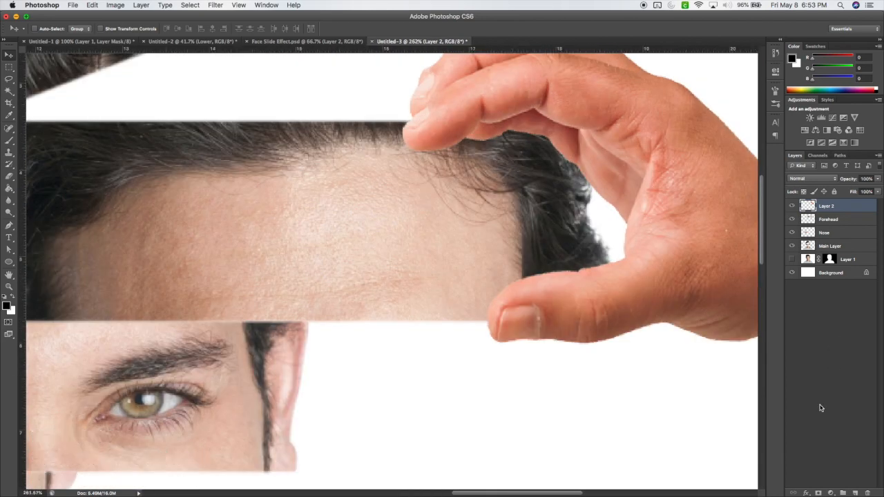
click(818, 493)
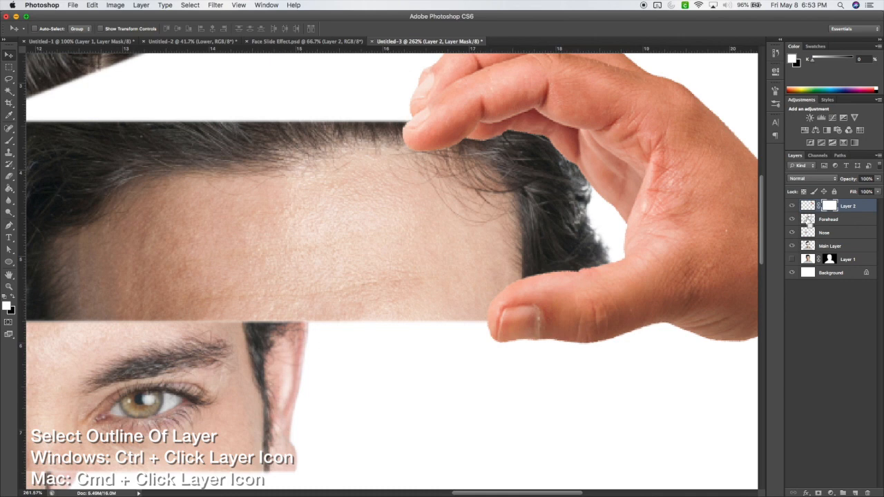
super+click(808, 219)
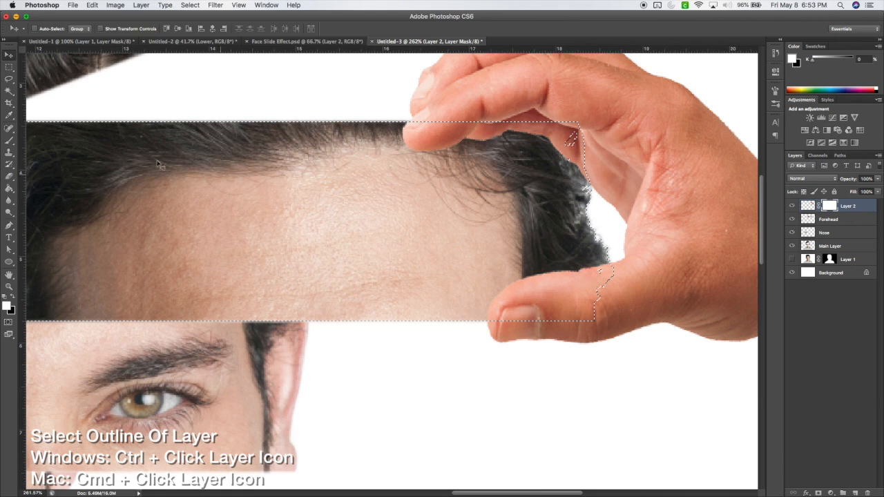
Step: Paint black on the hand layer's mask with a 100% hardness brush to hide the rear fingers behind the hair within the selection, and deselect
click(10, 142)
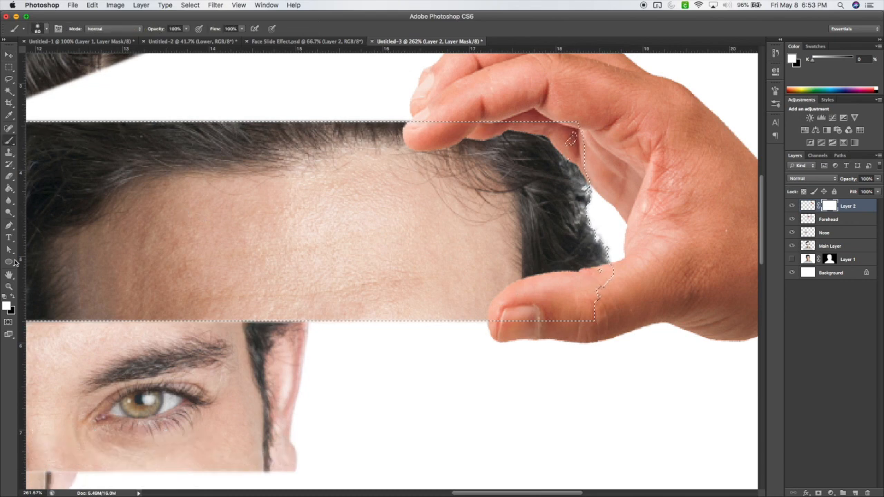
click(14, 297)
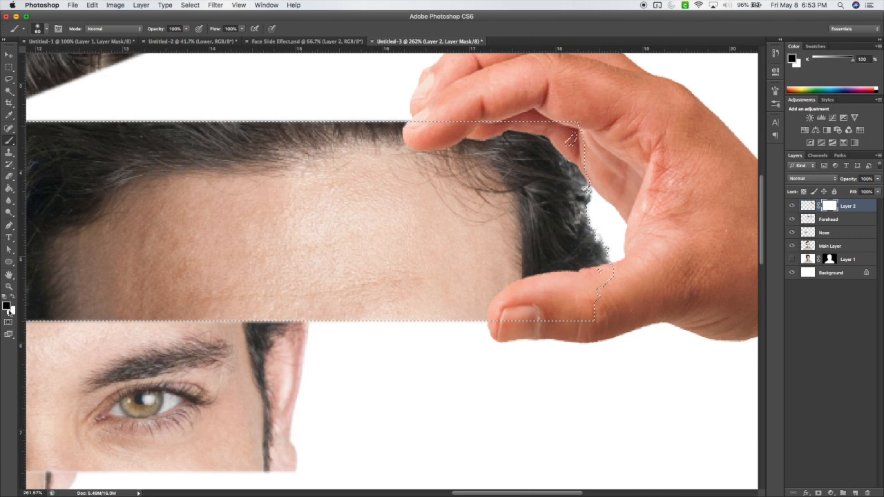
click(43, 29)
drag(90, 79, 105, 78)
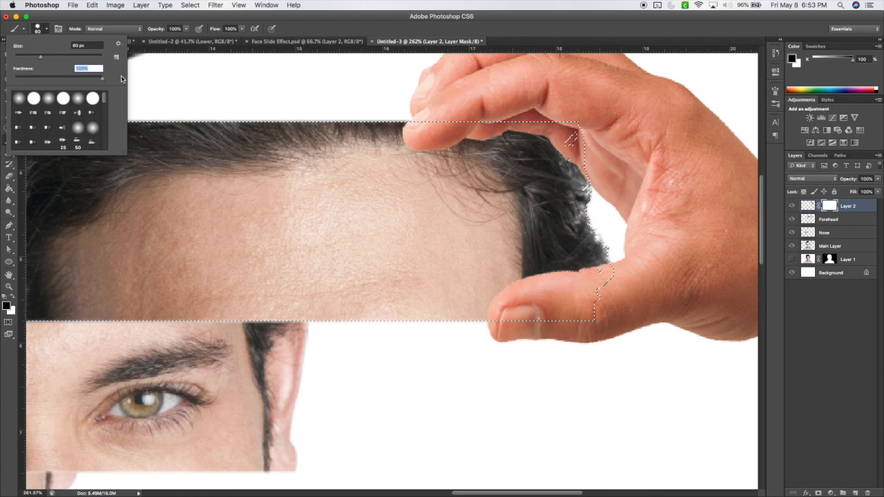
click(521, 402)
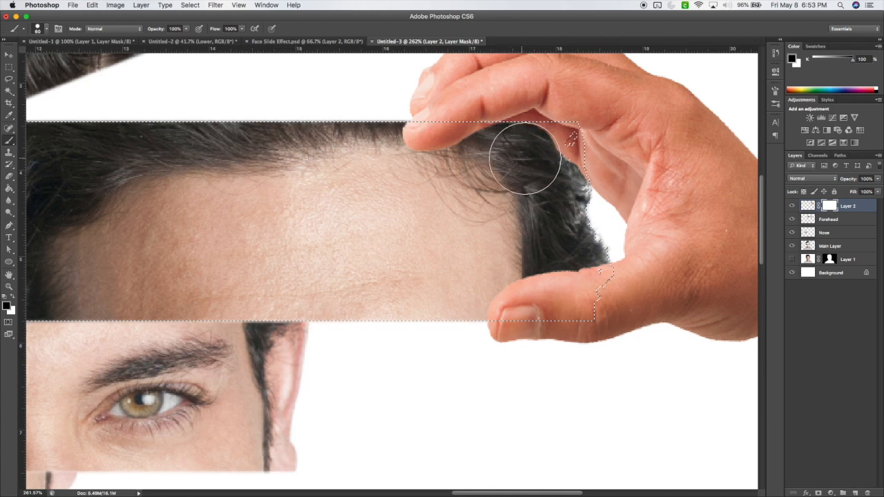
mouse_move(533, 166)
mouse_down()
mouse_move(567, 164)
mouse_move(543, 173)
mouse_move(509, 154)
mouse_move(495, 160)
mouse_up()
key(bracketleft)
key(bracketleft)
key(bracketleft)
key(bracketleft)
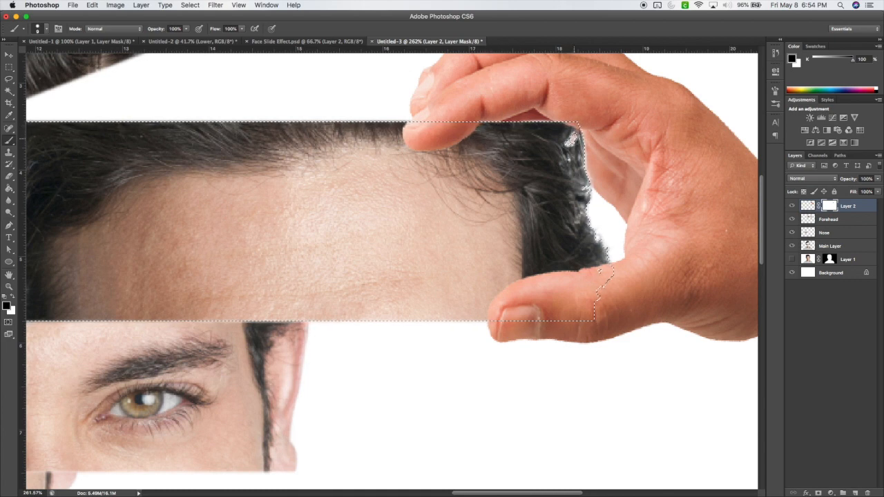
key(super+d)
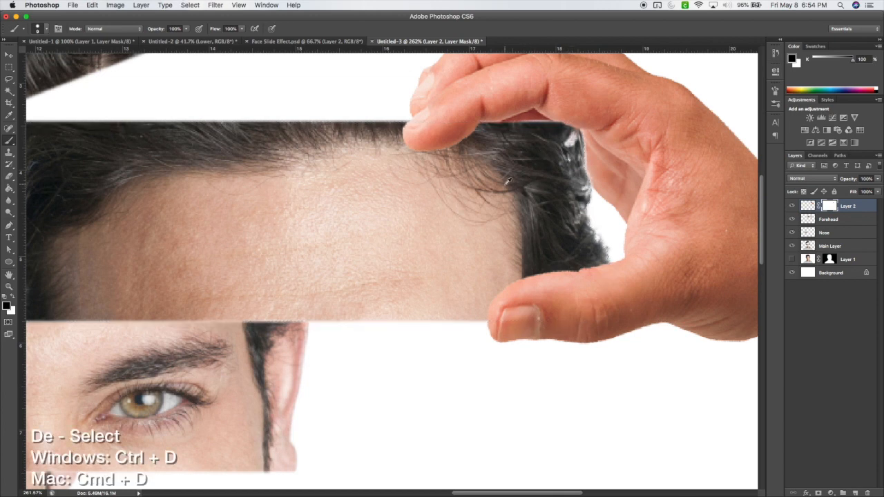
Step: Add a new empty layer directly beneath the hand layer and above the Forehead layer
scroll(507, 181, down, 3)
scroll(508, 180, down, 5)
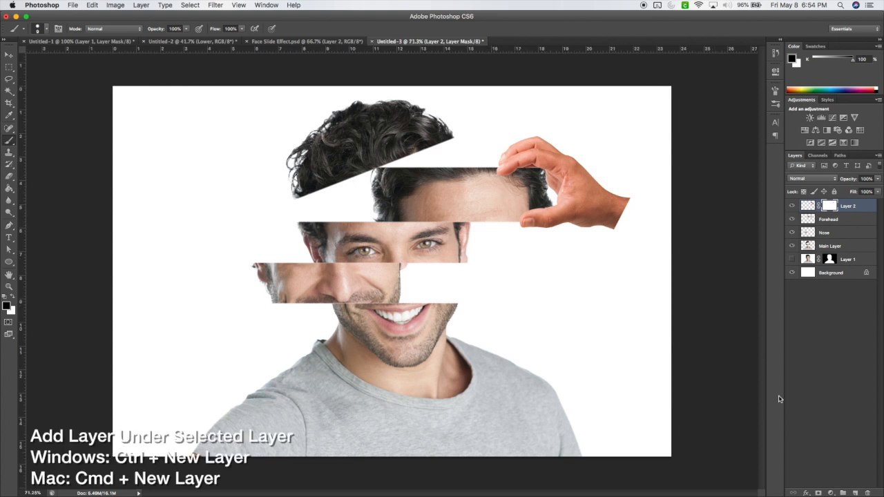
super+click(855, 492)
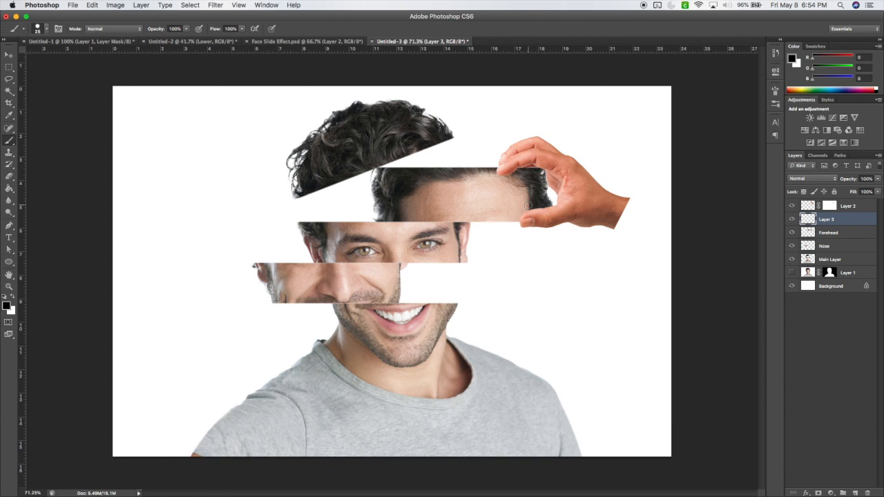
Step: Paint soft black shadows around the thumb and fingertips on the new layer, confined to the Forehead strip's outline, and deselect
key(bracketleft)
click(46, 28)
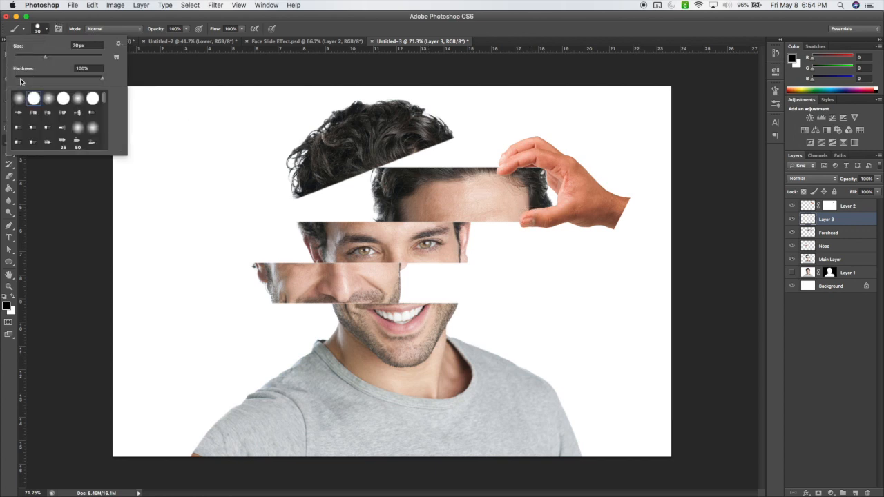
click(217, 70)
key(bracketright)
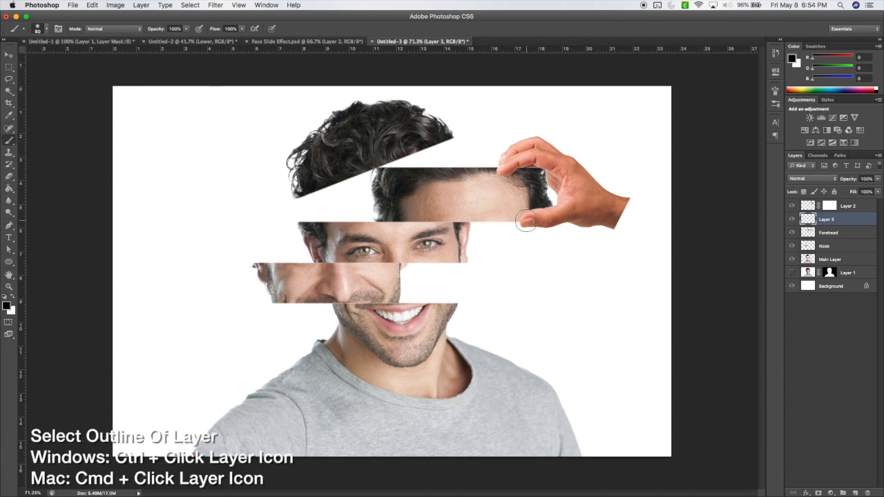
super+click(810, 232)
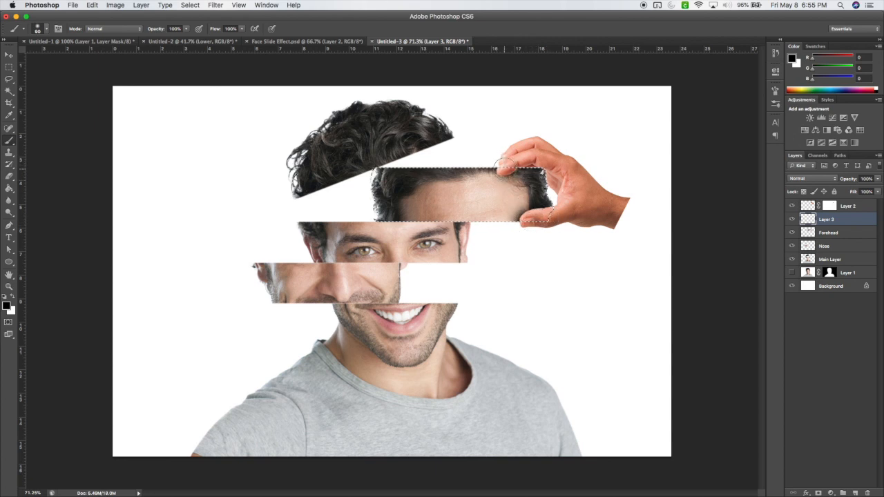
drag(504, 163, 527, 151)
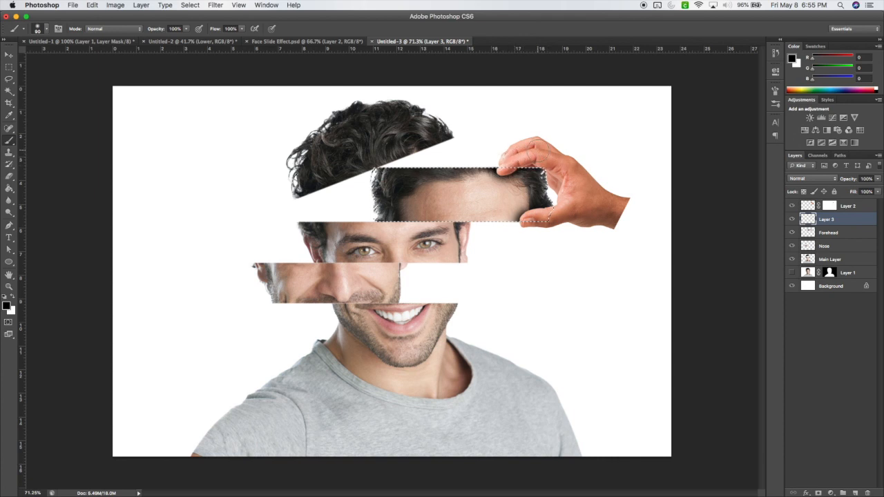
key(super+d)
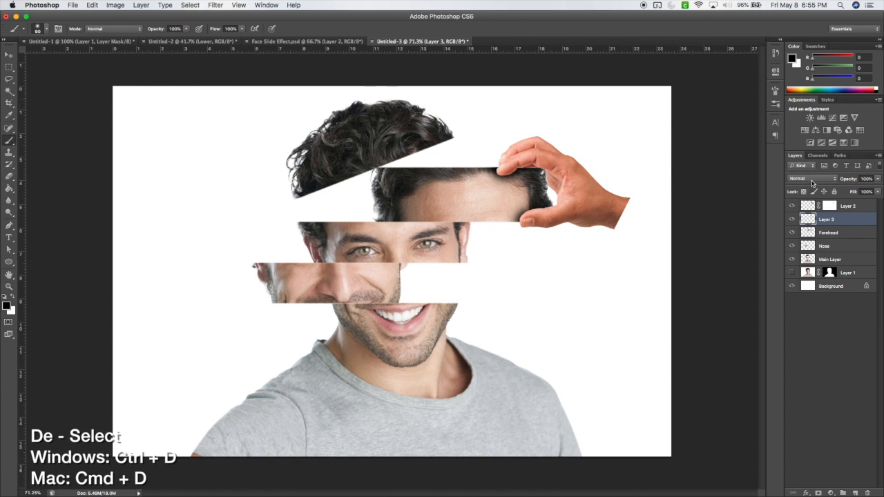
Step: Set the shadow layer's blend mode to Overlay and its opacity to 69%, and clear the selection
click(811, 181)
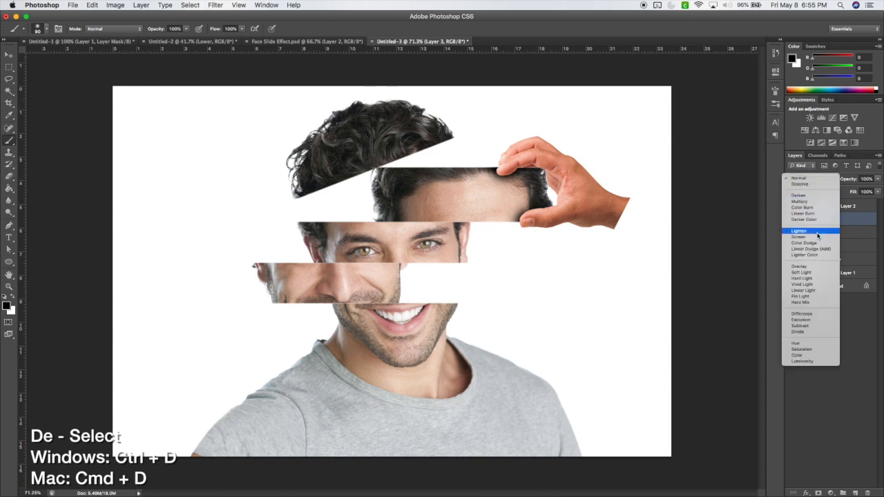
click(809, 266)
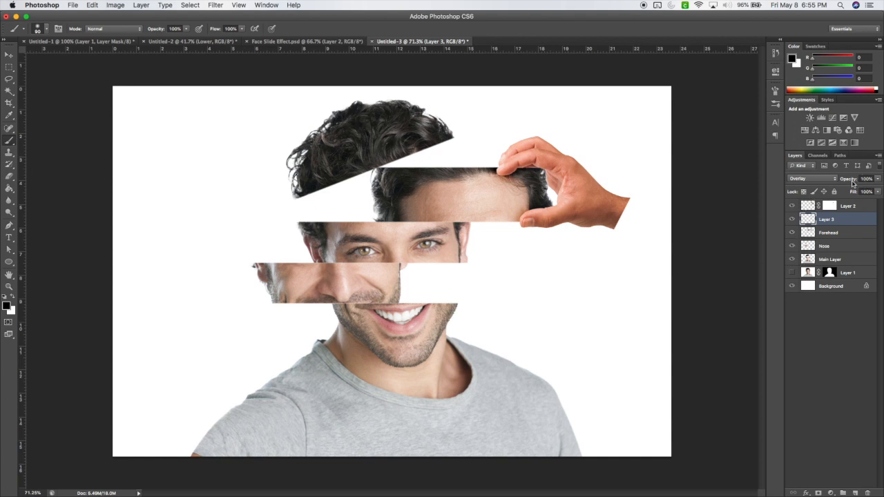
mouse_move(851, 182)
mouse_down()
mouse_move(841, 183)
mouse_move(849, 181)
mouse_up()
drag(847, 179, 846, 181)
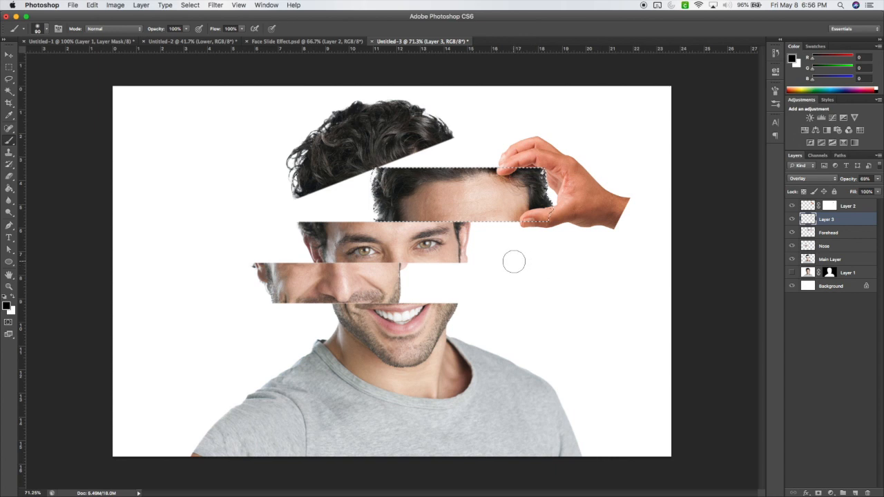
key(super+d)
Step: Crop both sides of the canvas to about 16 in wide, cutting through the wrist and keeping the full height
click(9, 104)
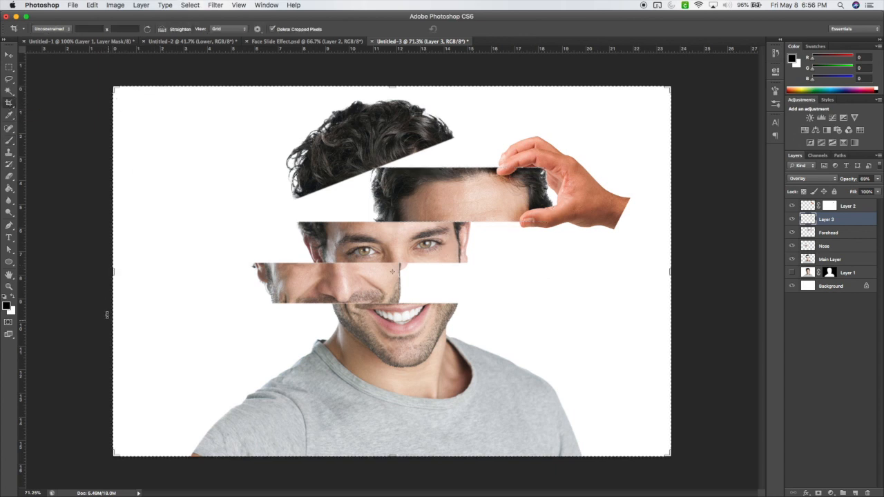
mouse_move(114, 272)
mouse_down()
mouse_move(181, 277)
mouse_move(166, 283)
mouse_move(176, 283)
mouse_move(176, 272)
mouse_up()
drag(606, 272, 574, 274)
drag(207, 273, 205, 273)
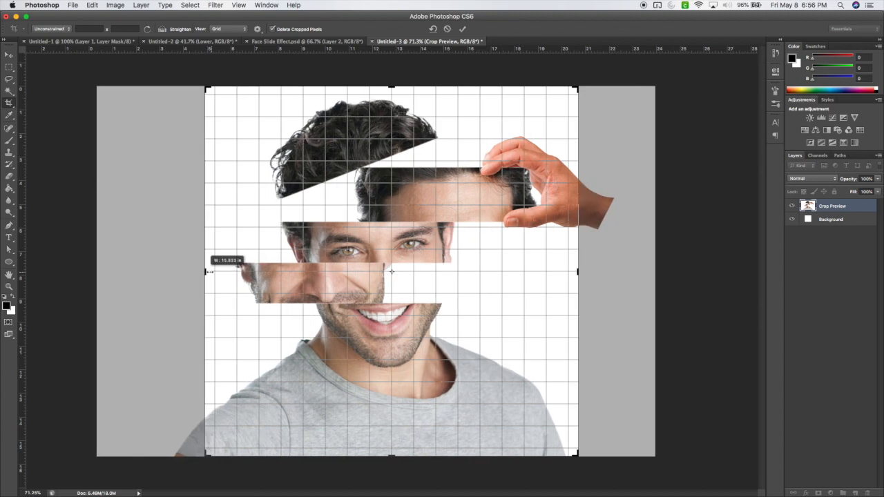
key(Return)
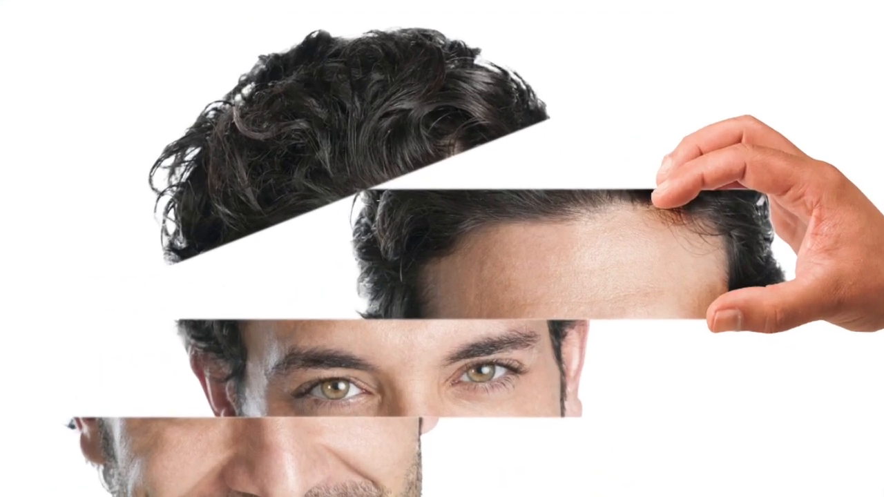